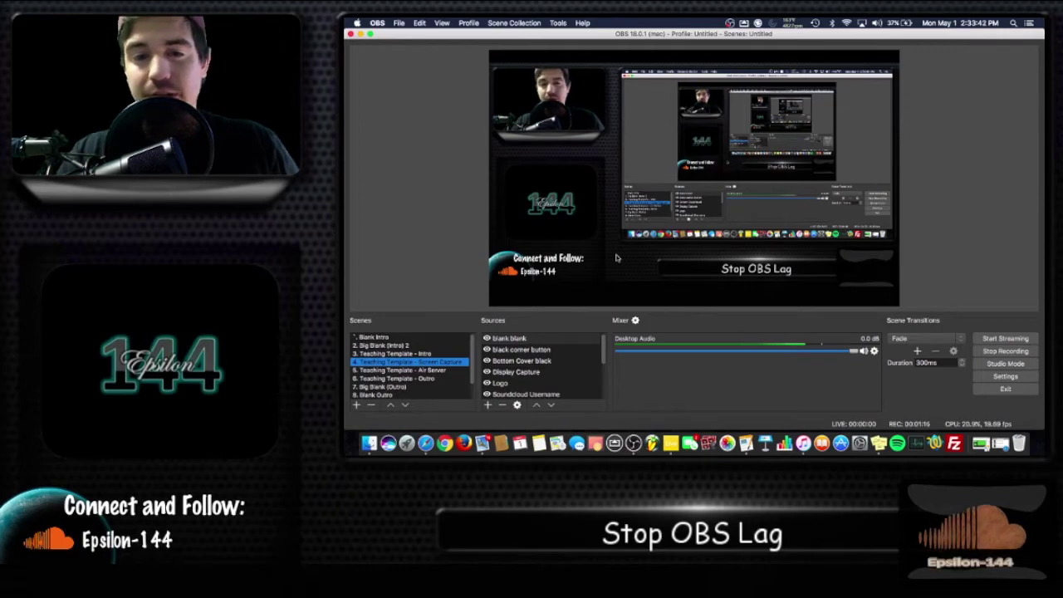
Step: Switch OBS to the Screen Capture Only scene with the F9 hotkey
key("F9")
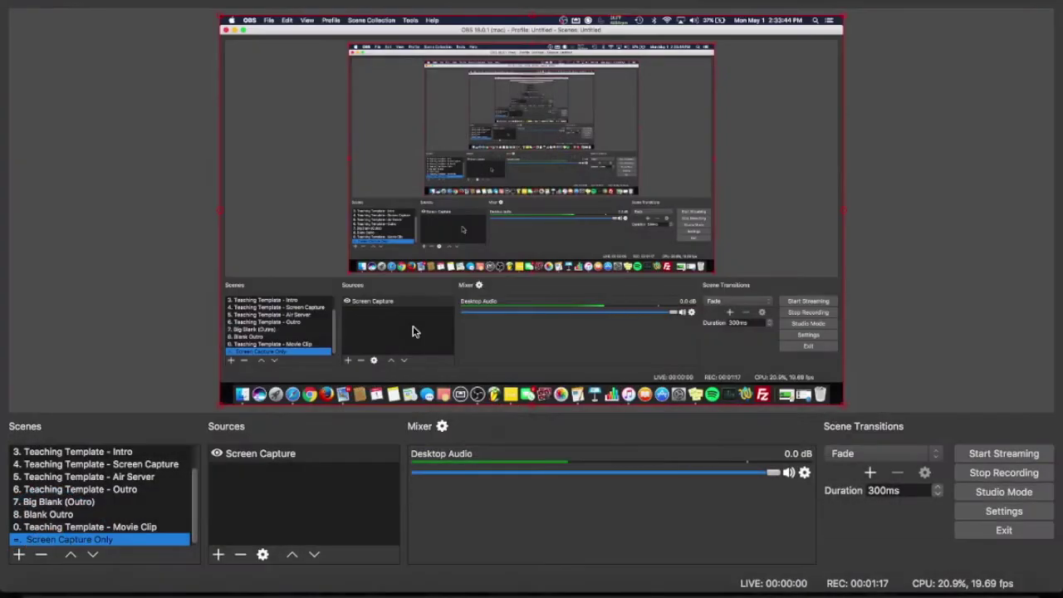
Step: Open OBS Settings on the Stream page, with a Custom Streaming Server and empty URL and key
left_click(123, 279)
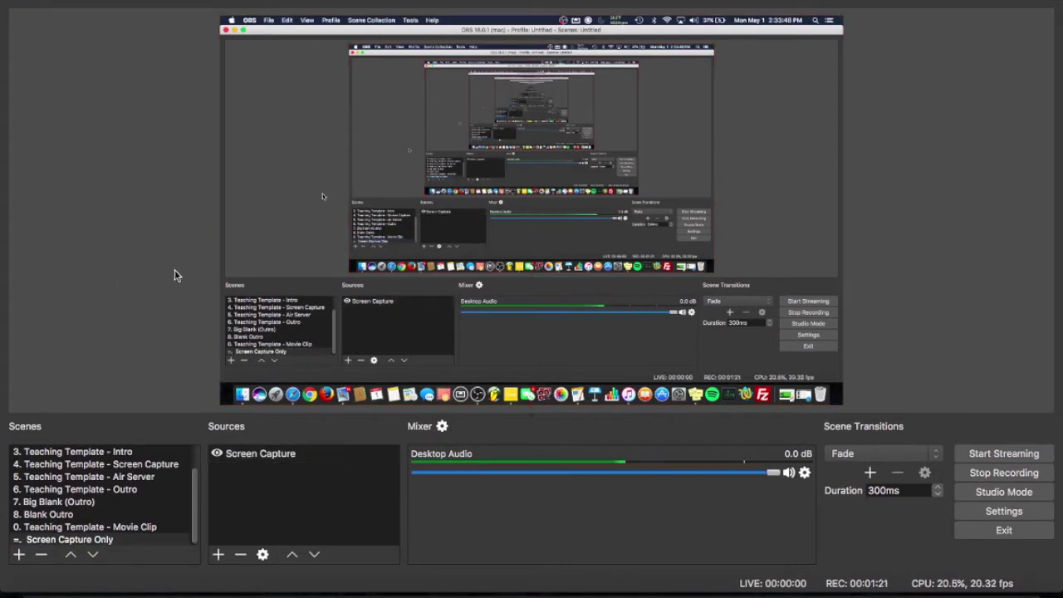
left_click(998, 510)
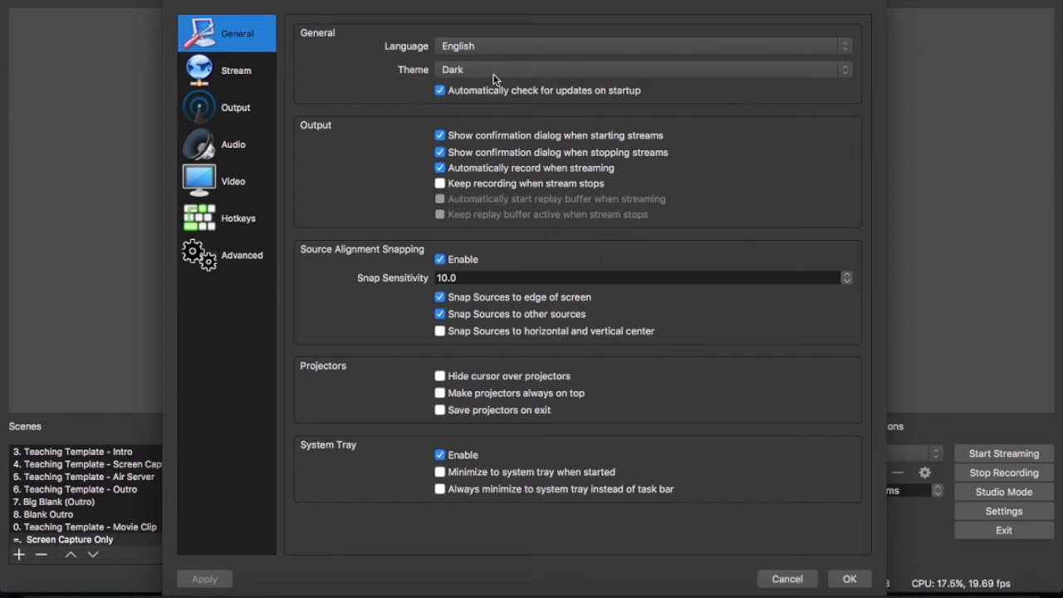
left_click(226, 73)
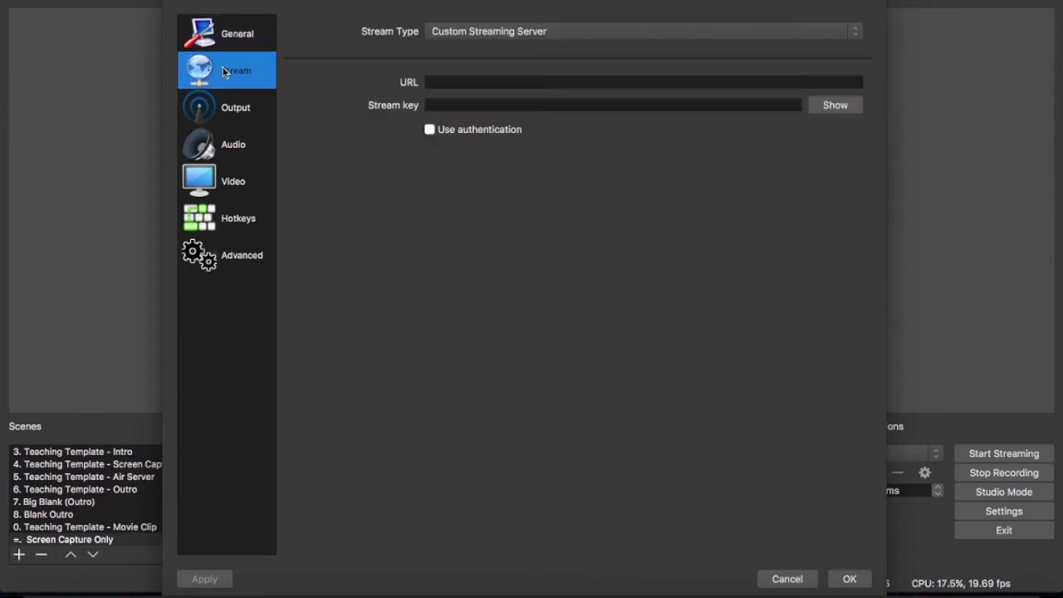
Step: Check the Output Recording tab, then return to Streaming: x264, CBR, 2500 bitrate, veryfast preset
left_click(242, 115)
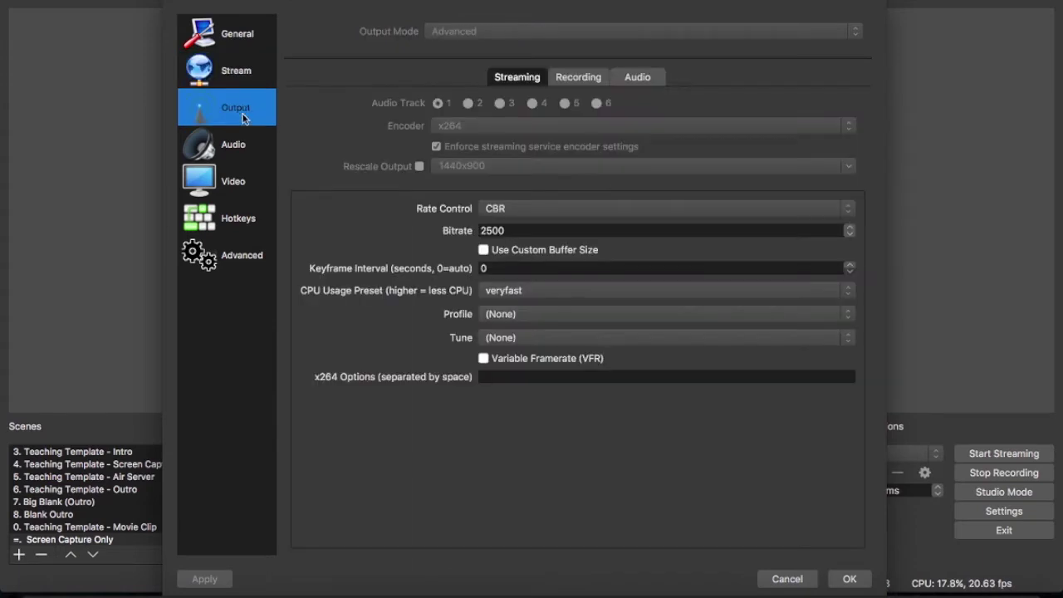
left_click(576, 79)
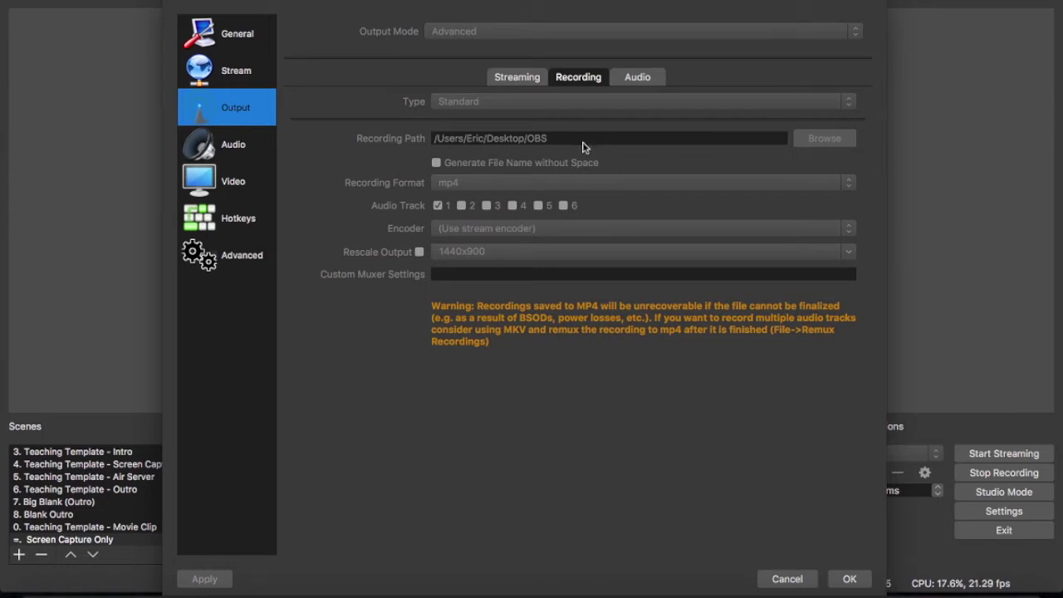
left_click(522, 83)
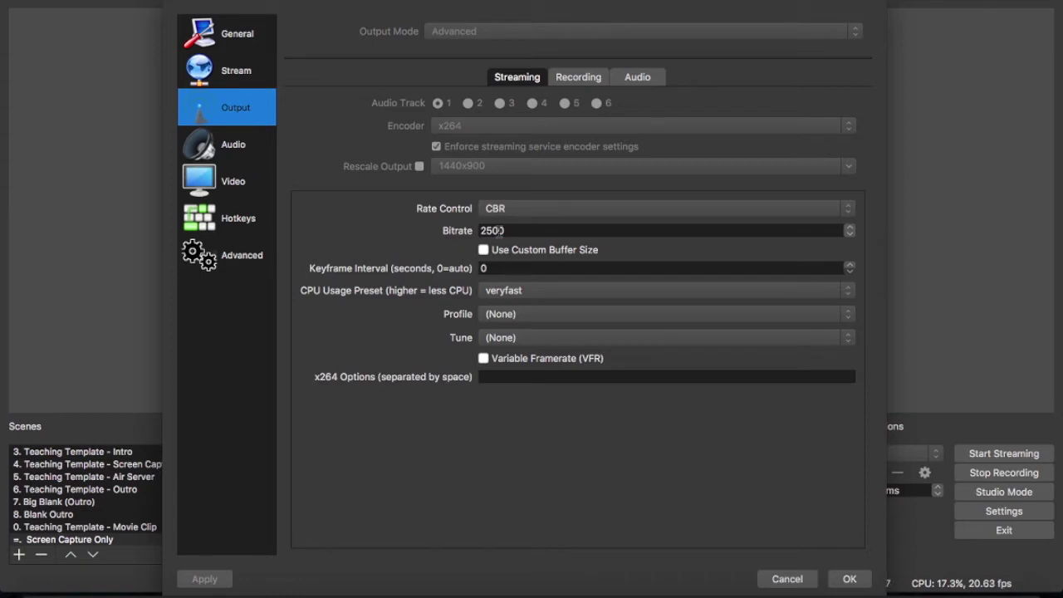
Step: Show the Audio page: 44.1 kHz stereo, with Soundflower (2ch) as desktop audio
left_click(242, 150)
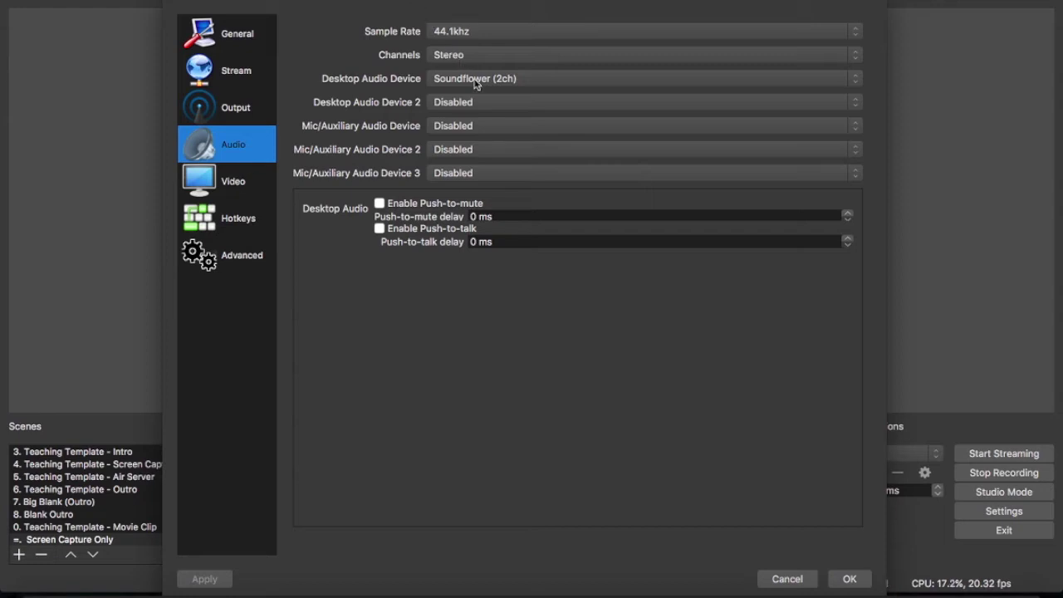
Step: Look over the Video, Hotkeys and Advanced pages, keeping 30 FPS, and cancel without changes
left_click(245, 189)
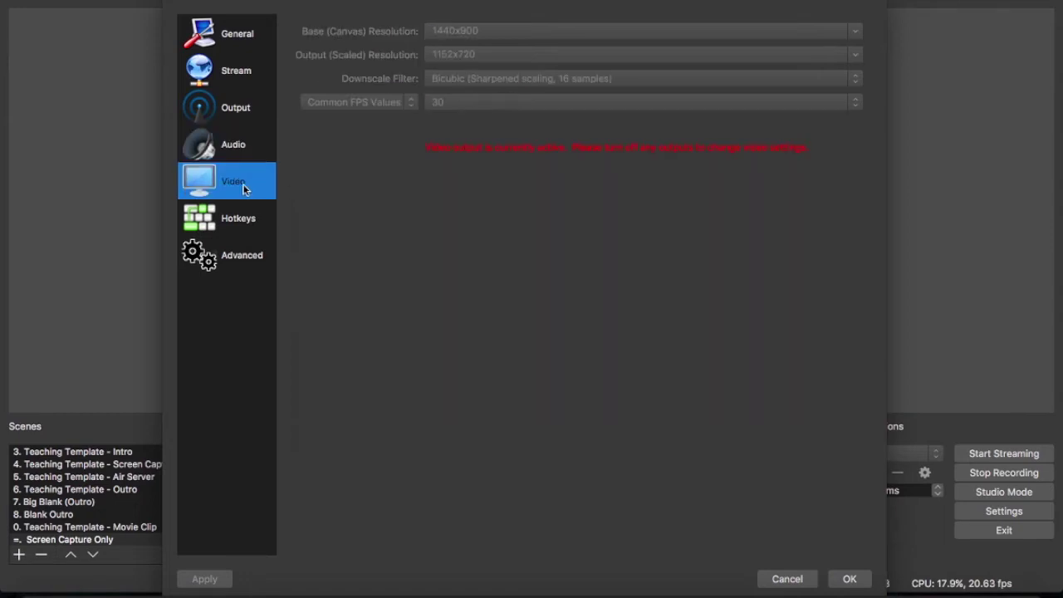
left_click(244, 212)
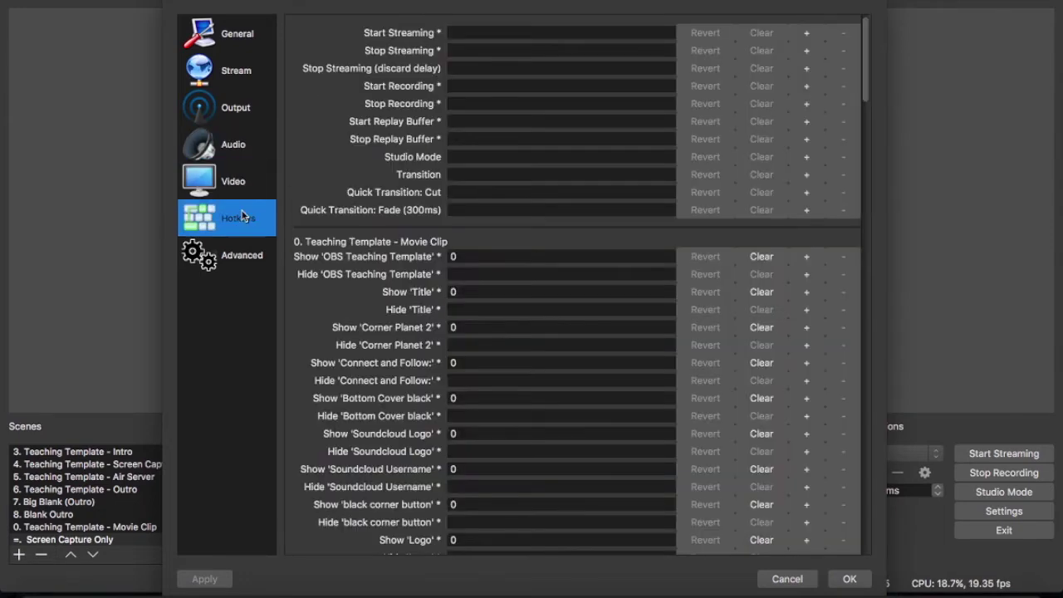
left_click(247, 260)
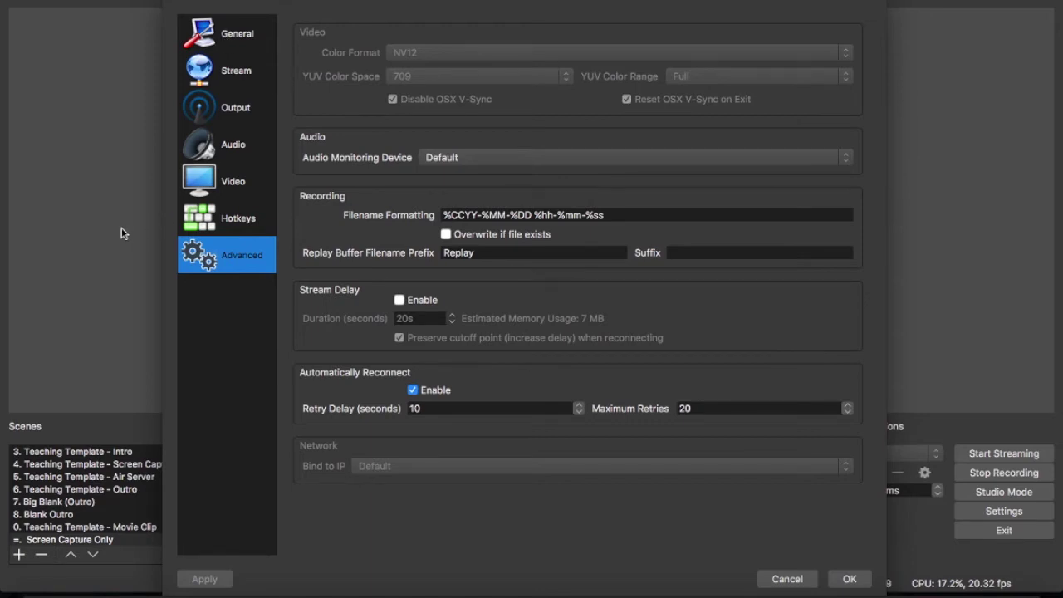
left_click(784, 579)
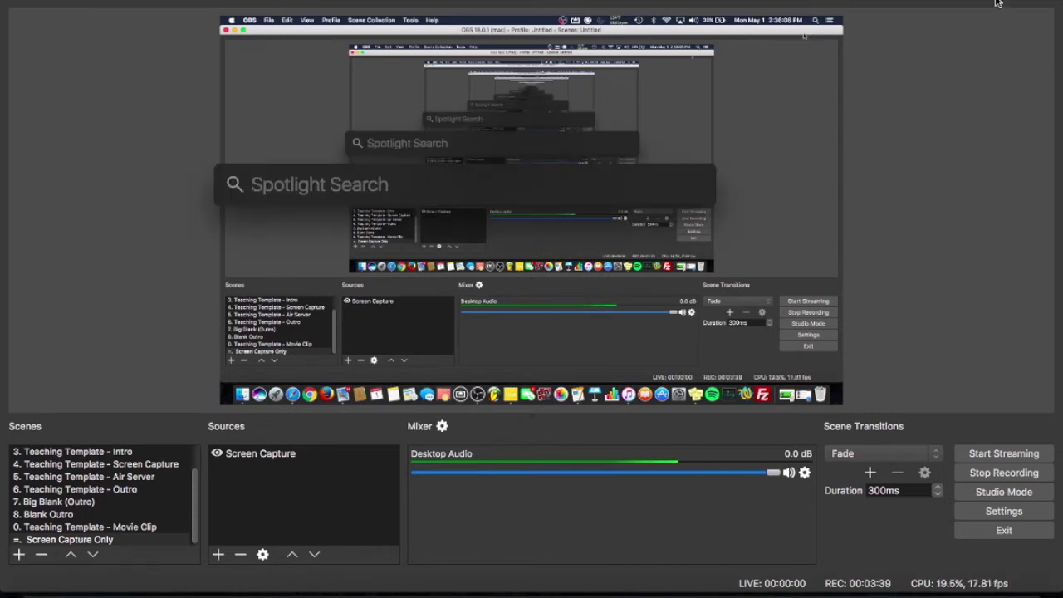
Step: Launch Activity Monitor from Spotlight, move it left to see OBS near 70% CPU, then bring Ableton Live forward
type("Activity ")
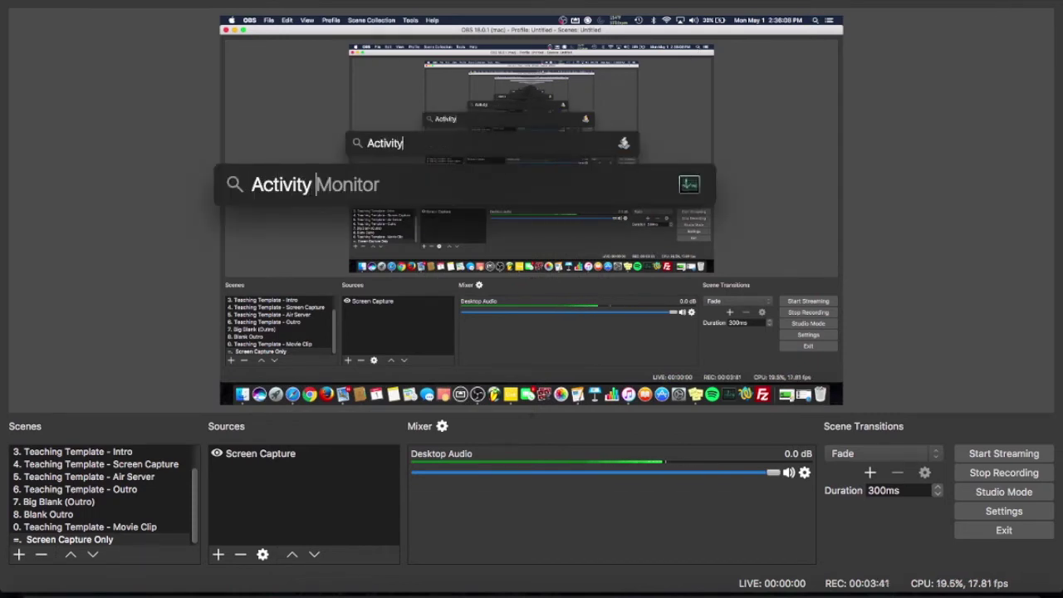
type("Monitor")
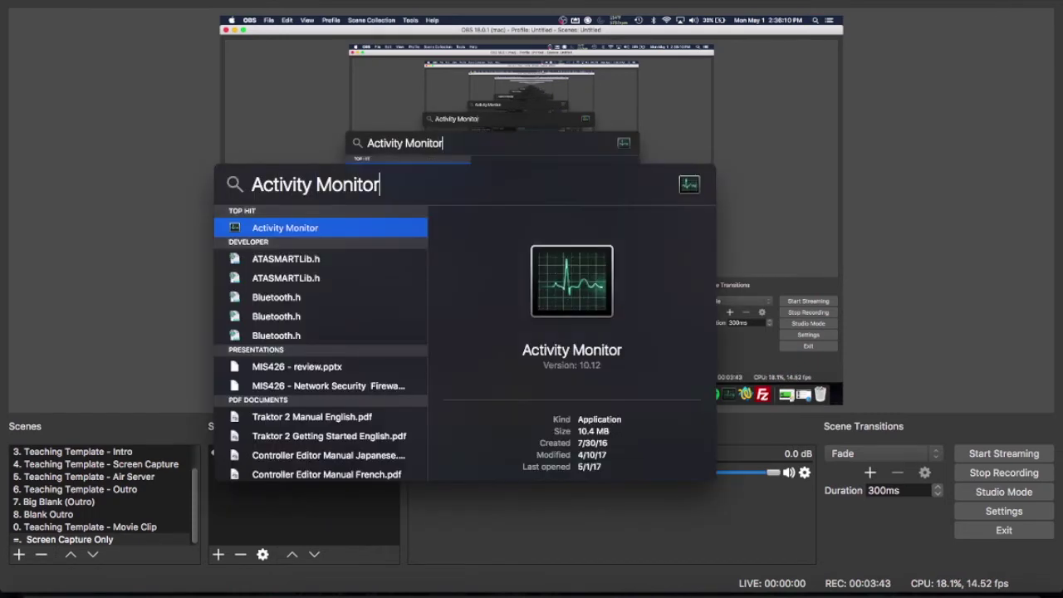
key("Return")
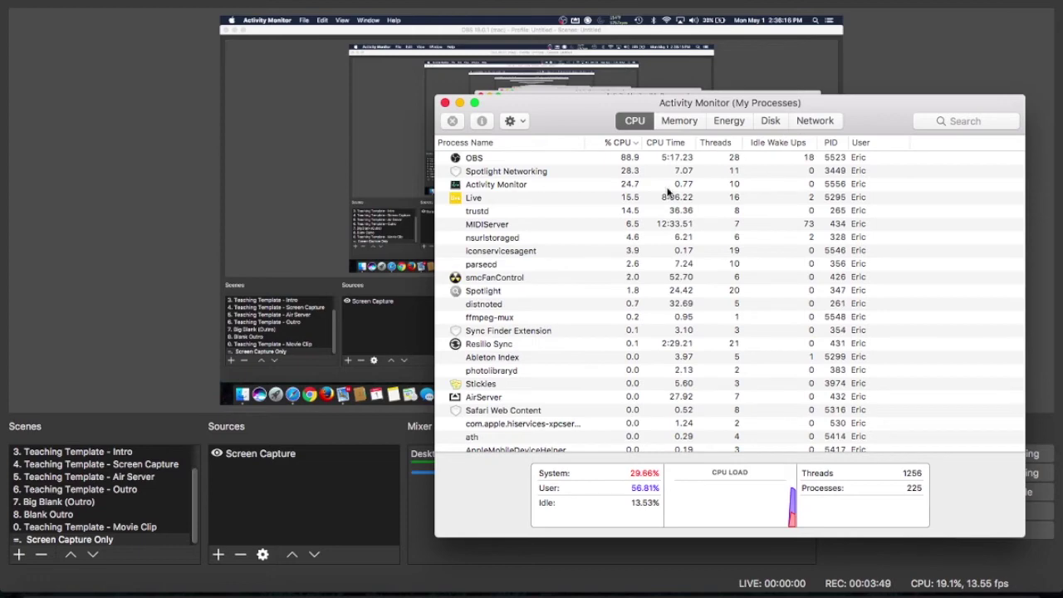
left_click_drag(605, 125, 497, 119)
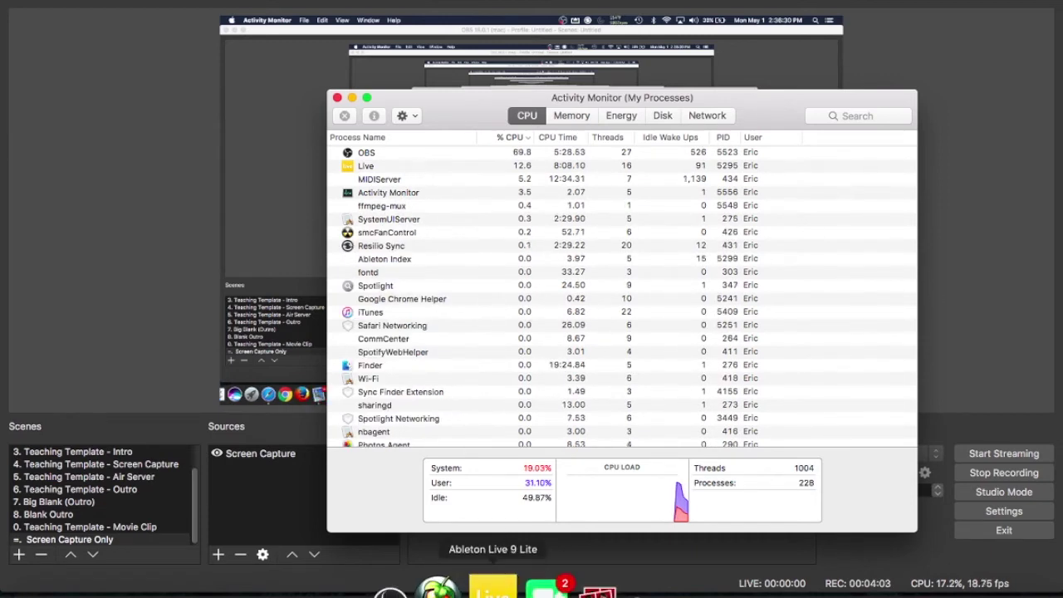
left_click(493, 592)
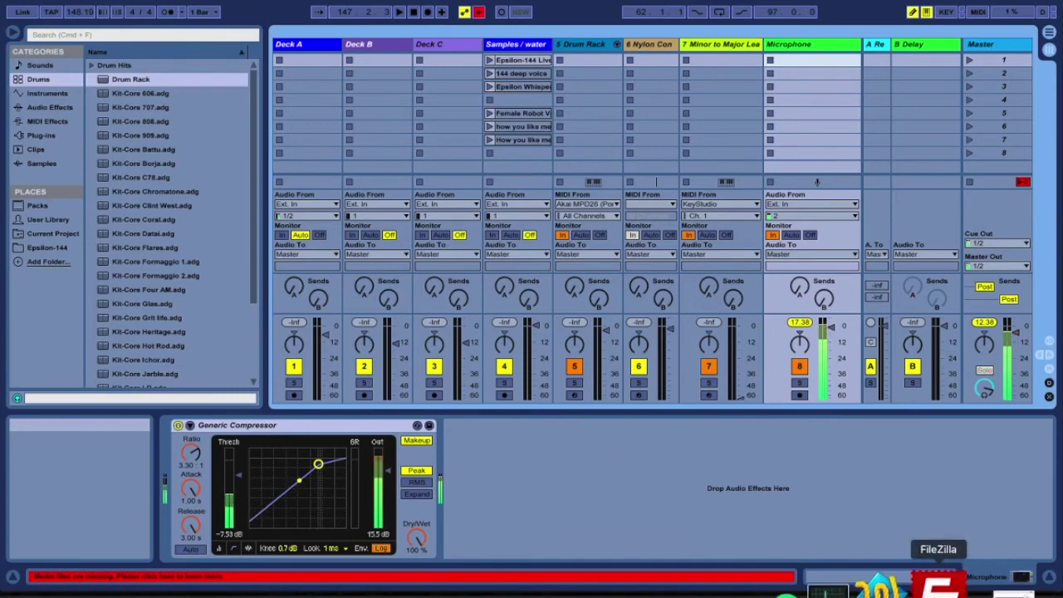
Step: Put Activity Monitor back over Ableton Live, showing OBS at about 72% CPU and Live near 11%
left_click(866, 588)
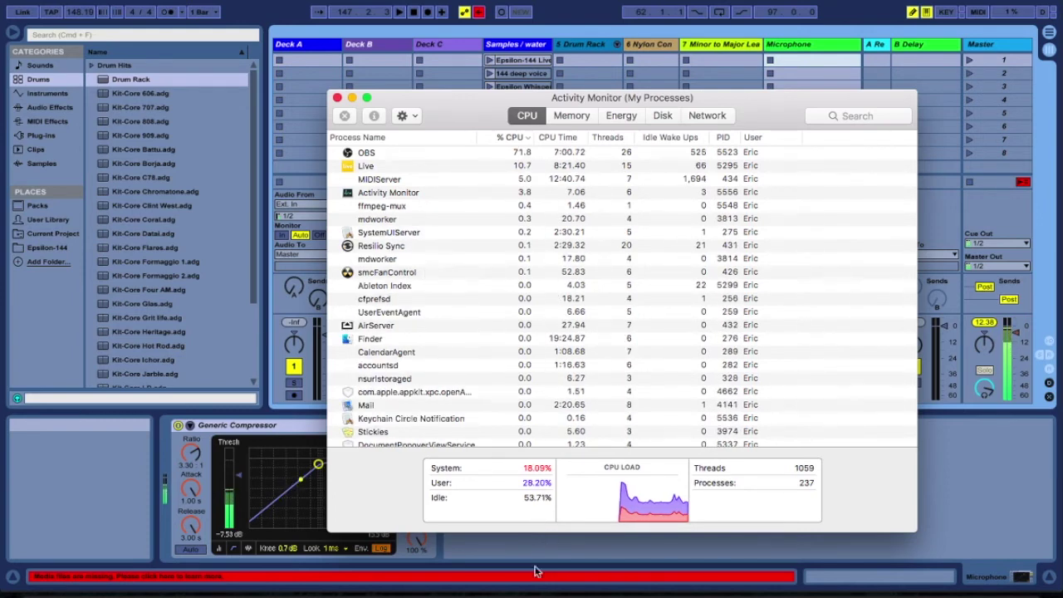
Step: Return to the OBS main window on the Screen Capture Only scene, now reporting 19.3% CPU
left_click(435, 588)
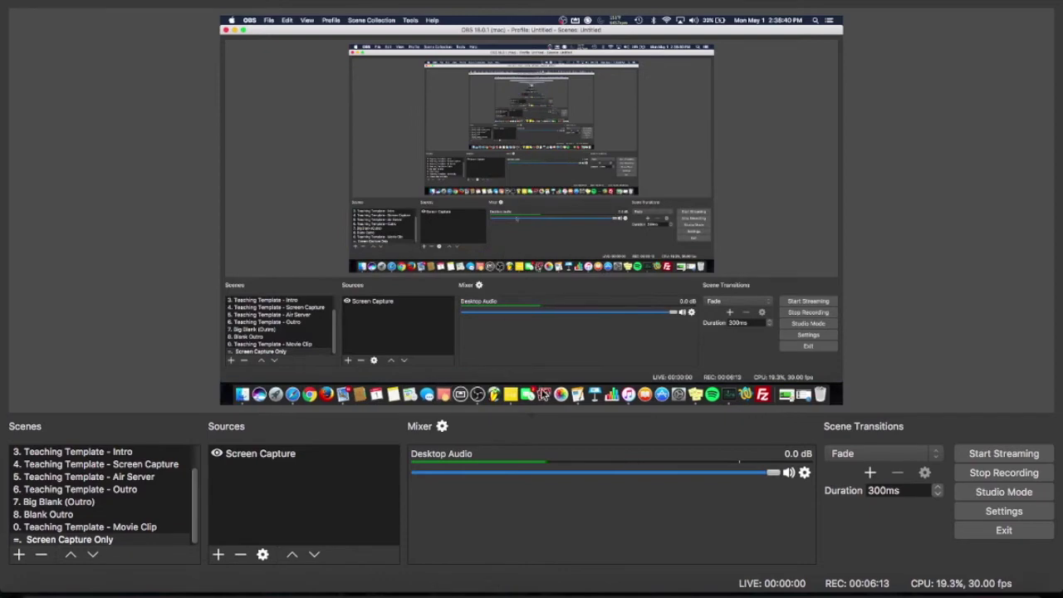
Step: Reopen OBS Settings and page through Output (Recording), Audio, Video, Hotkeys and Advanced
left_click(1004, 511)
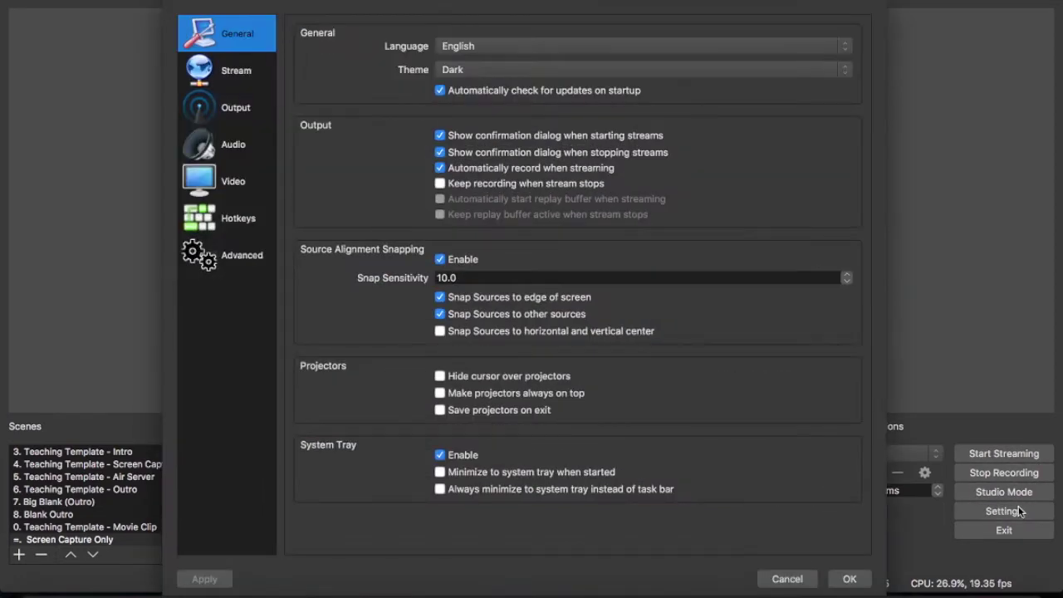
left_click(248, 118)
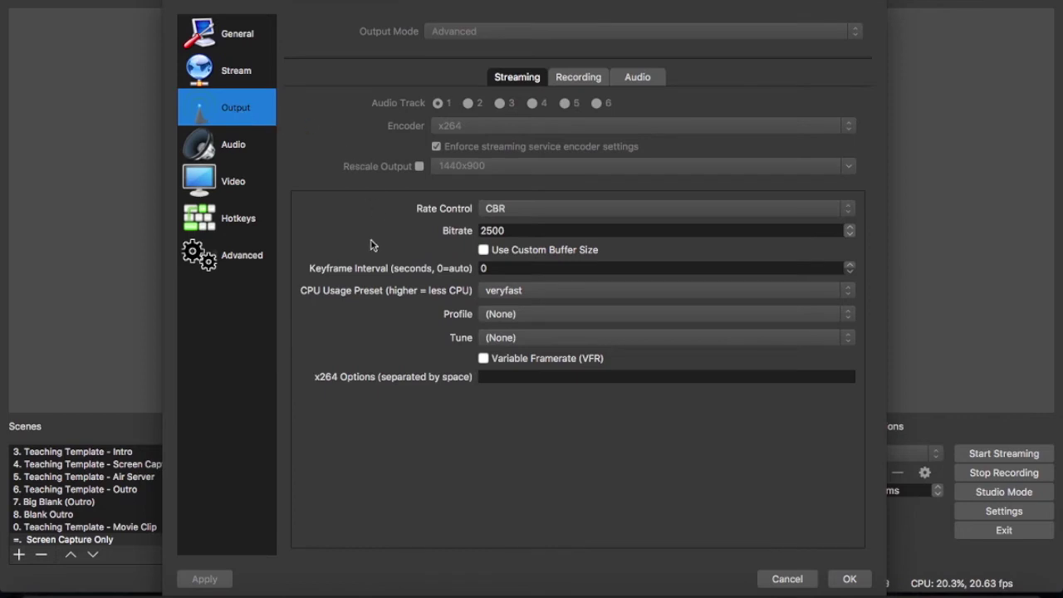
left_click(572, 83)
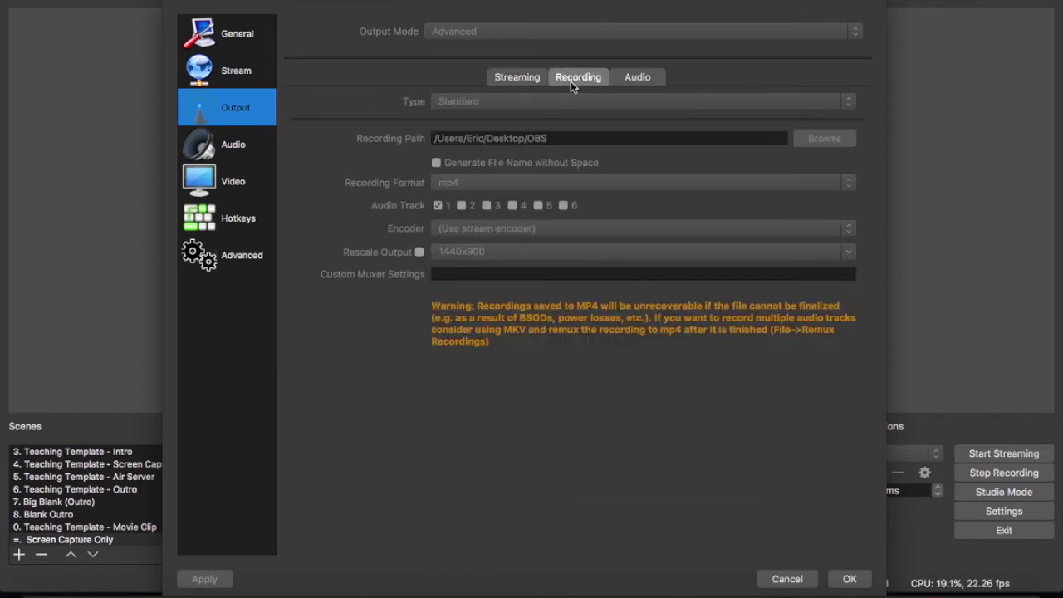
left_click(239, 150)
left_click(244, 188)
left_click(249, 232)
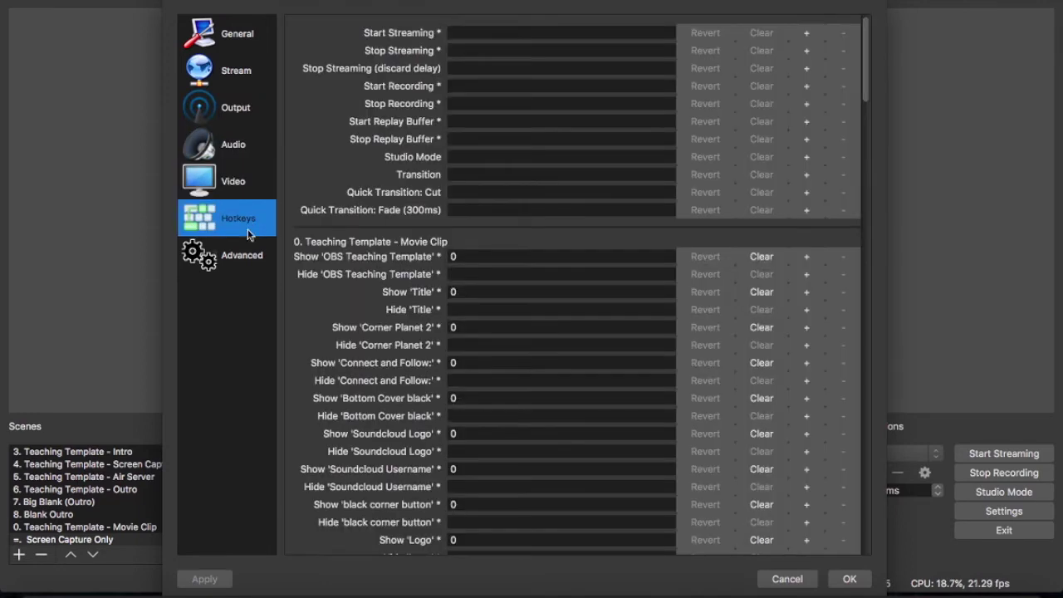
left_click(248, 251)
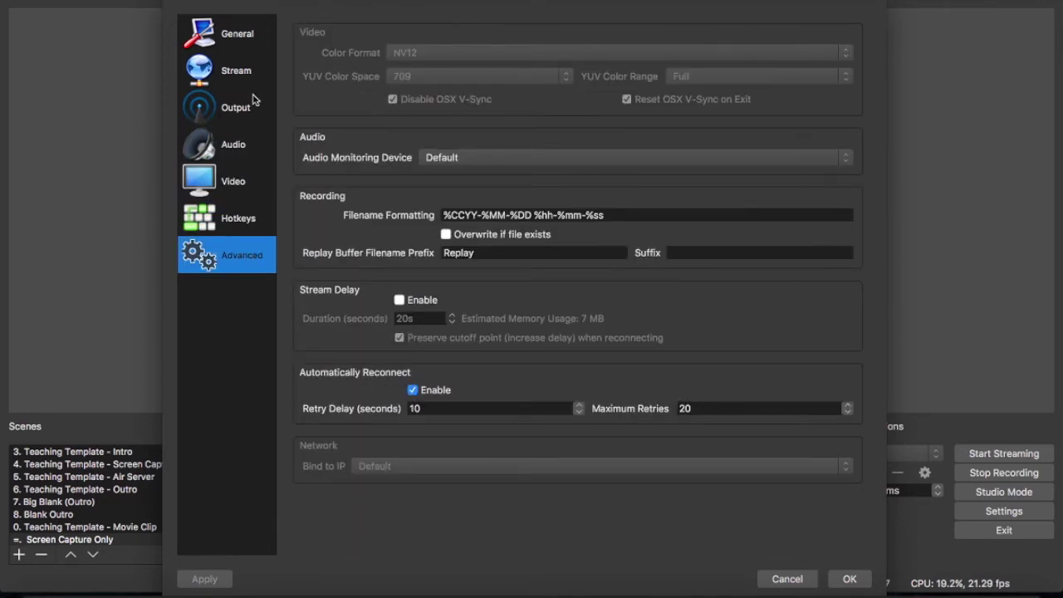
Step: Revisit Stream, General and the streaming encoder (CBR, 2500, empty x264 options), ending on Video
left_click(239, 72)
left_click(237, 35)
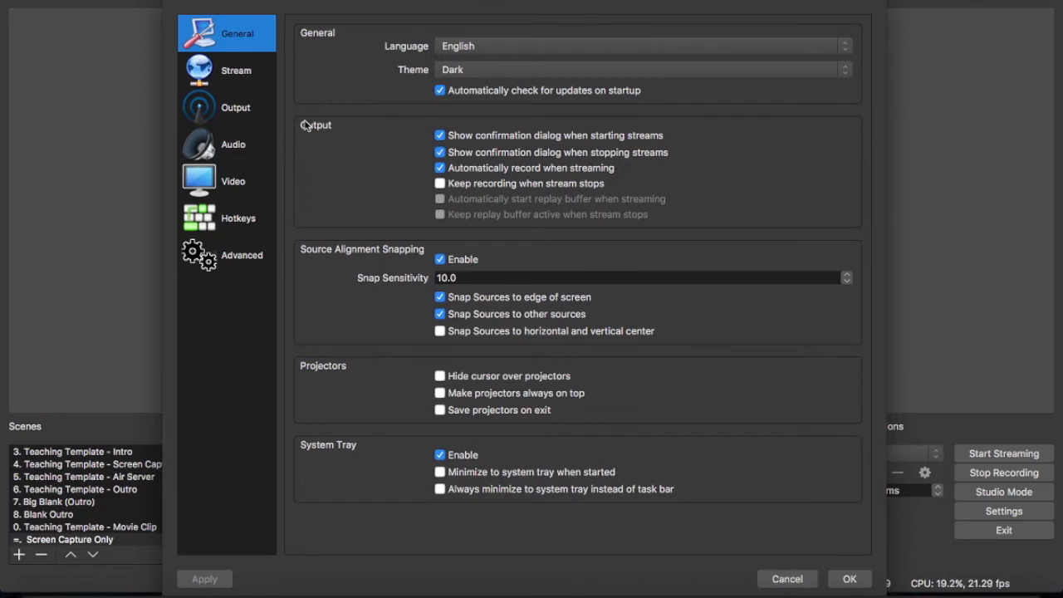
left_click(260, 113)
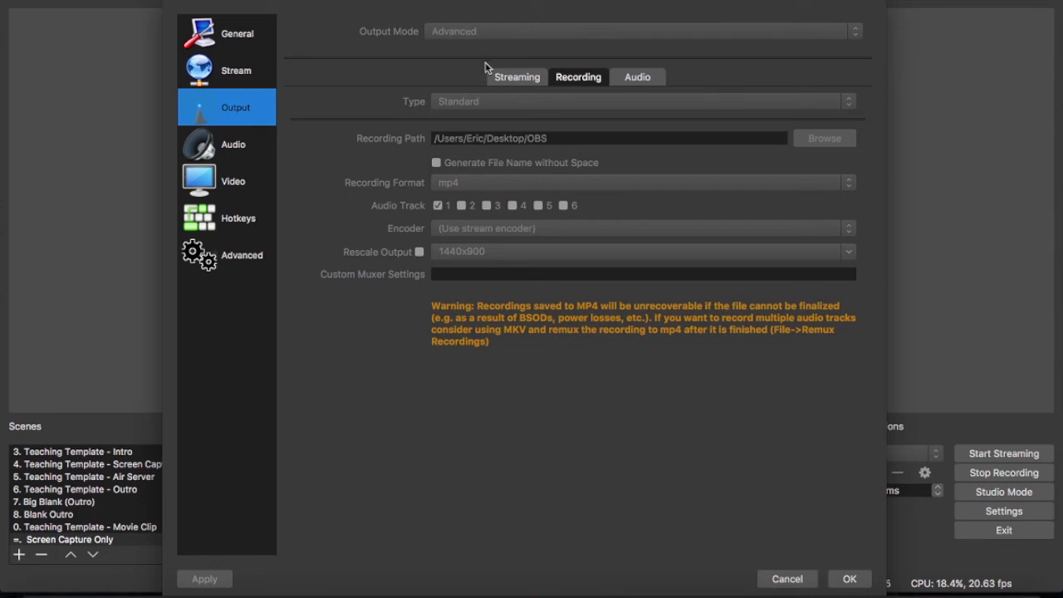
left_click(525, 76)
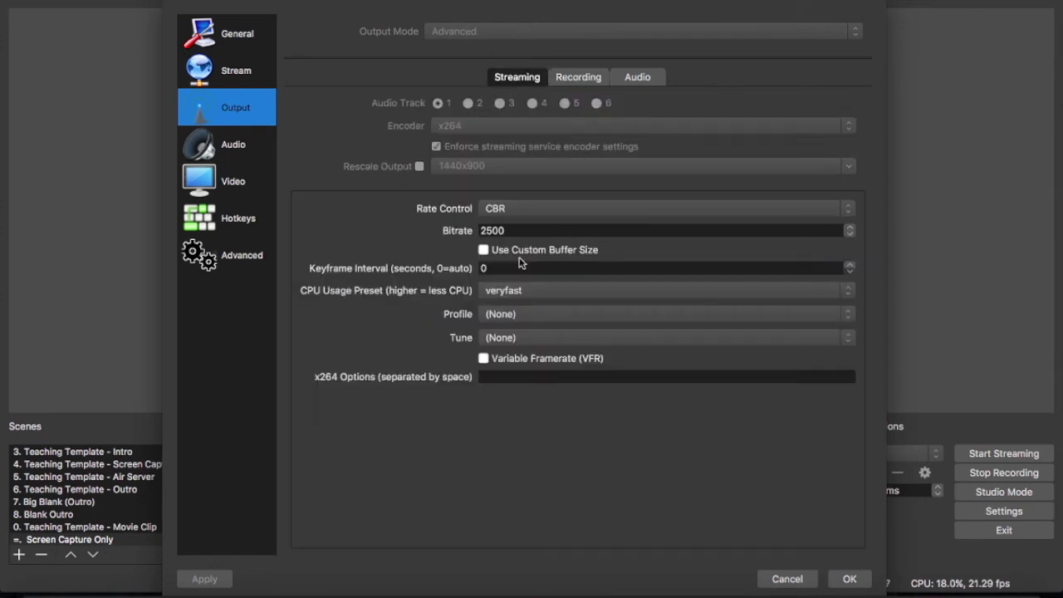
left_click(500, 377)
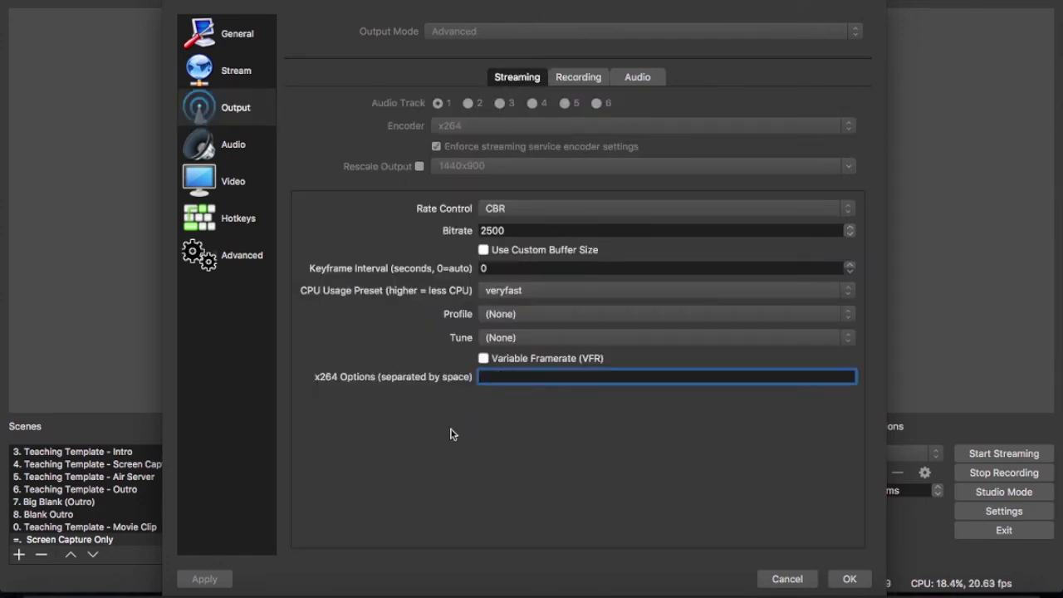
left_click(237, 176)
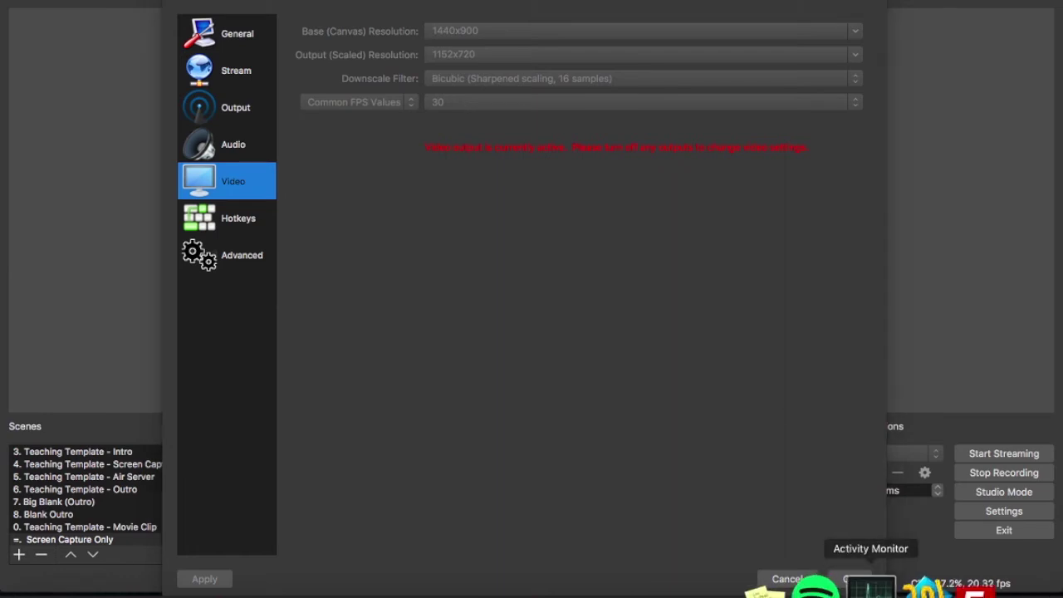
Step: Bring Activity Monitor over the Video settings to check OBS at about 73% CPU
left_click(871, 585)
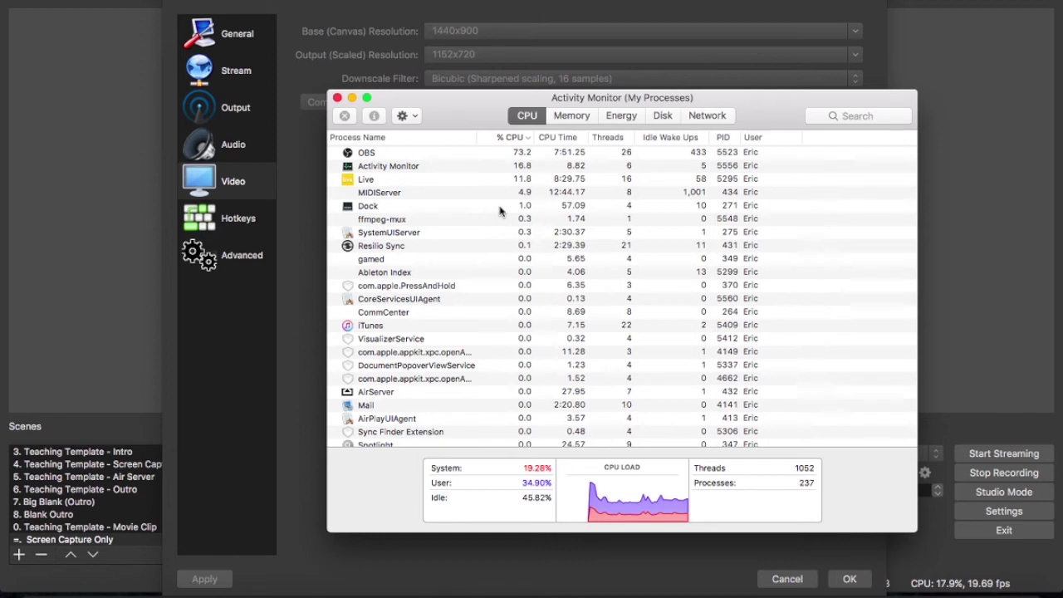
Step: Return to OBS and cancel Settings, leaving every setting unchanged
left_click(435, 582)
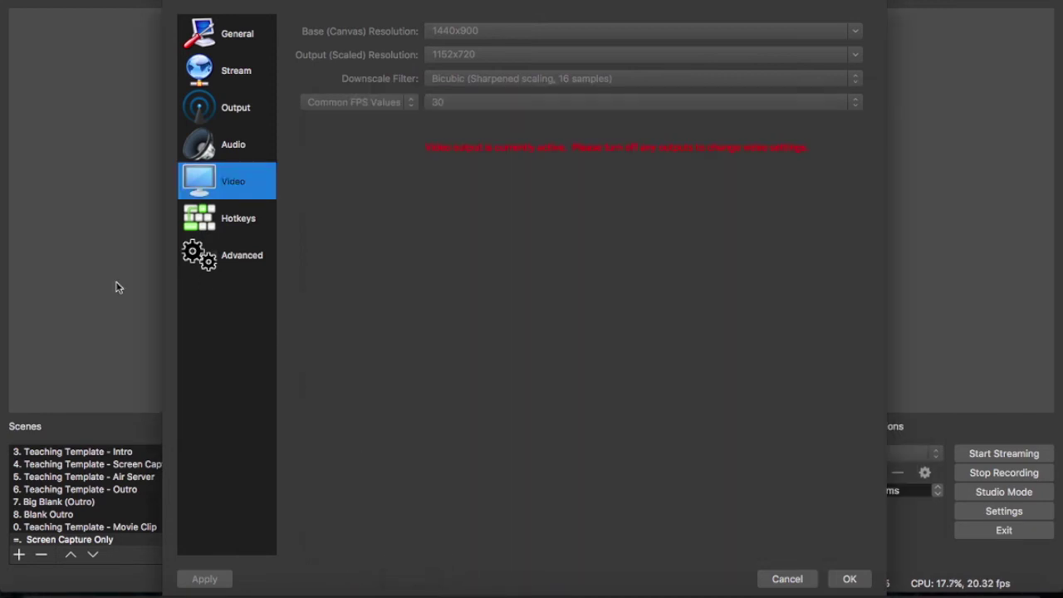
left_click(795, 579)
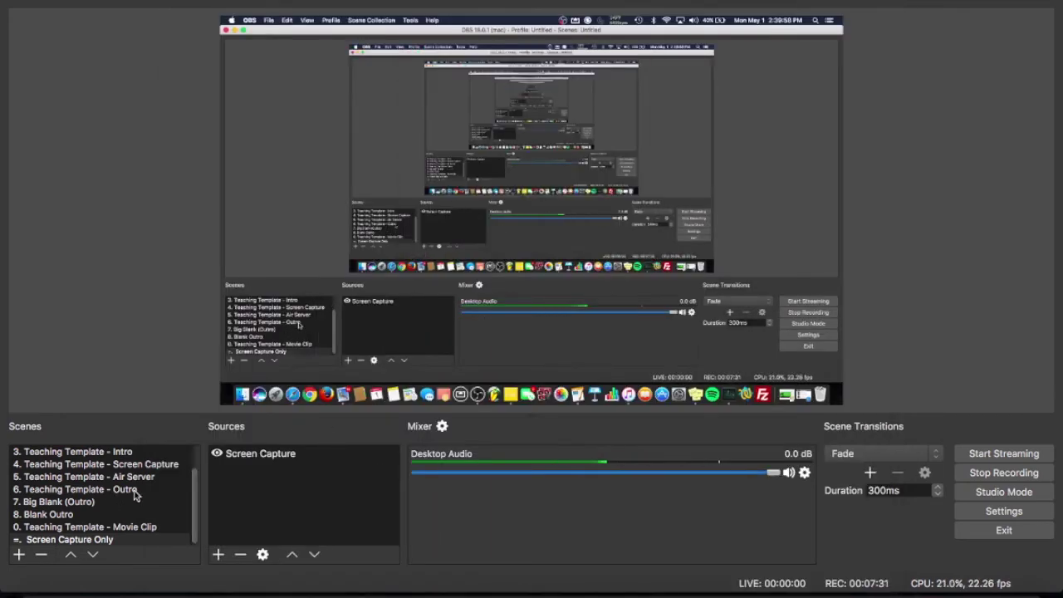
Step: Show the Screen Capture scene, check CPU in Activity Monitor, then switch to the 'Thank you!' outro
left_click(124, 465)
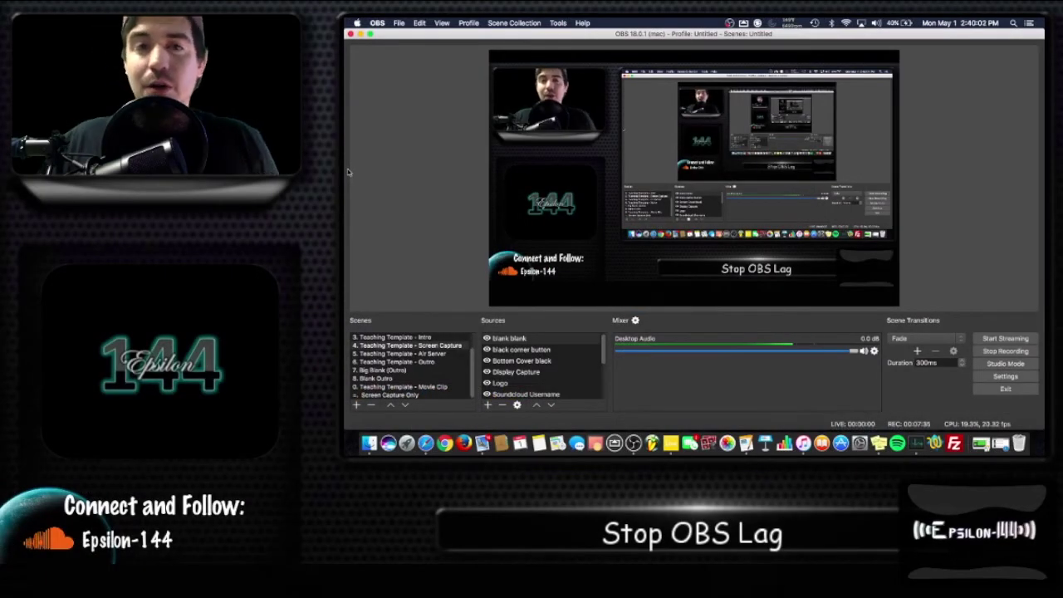
left_click(917, 444)
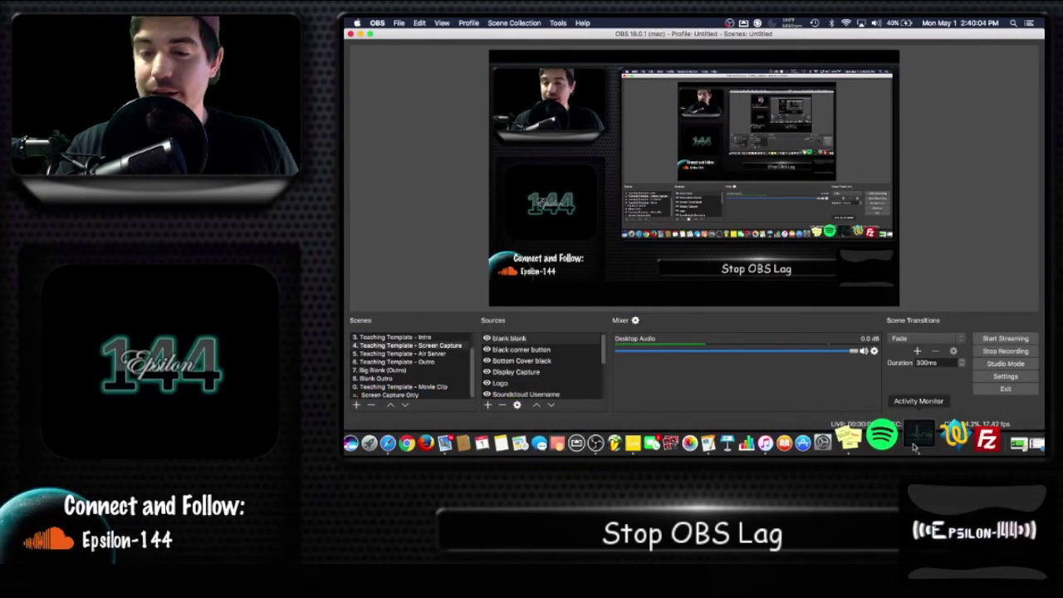
left_click_drag(816, 107, 803, 78)
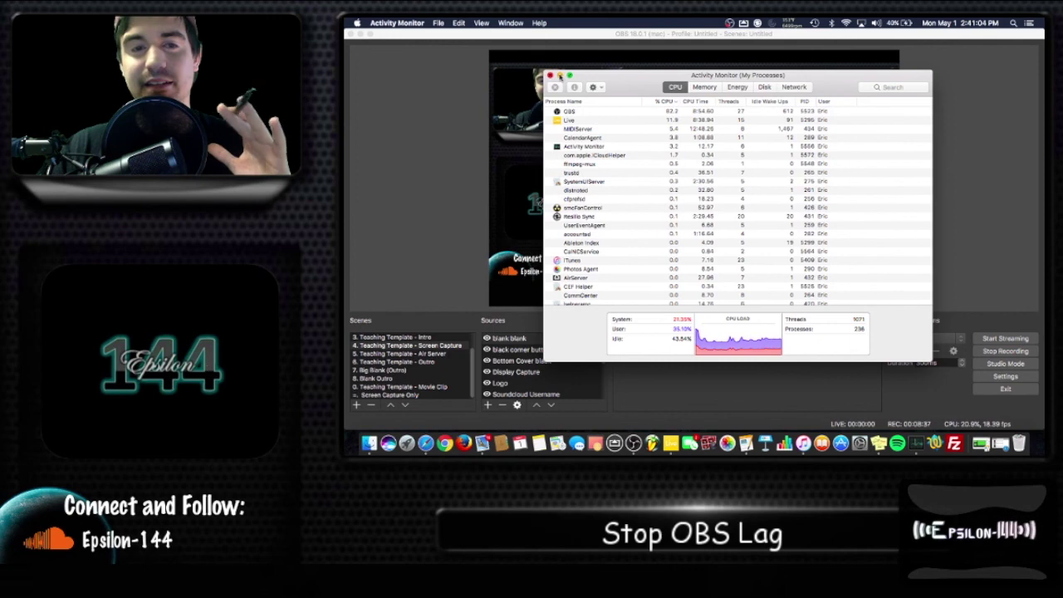
left_click(560, 75)
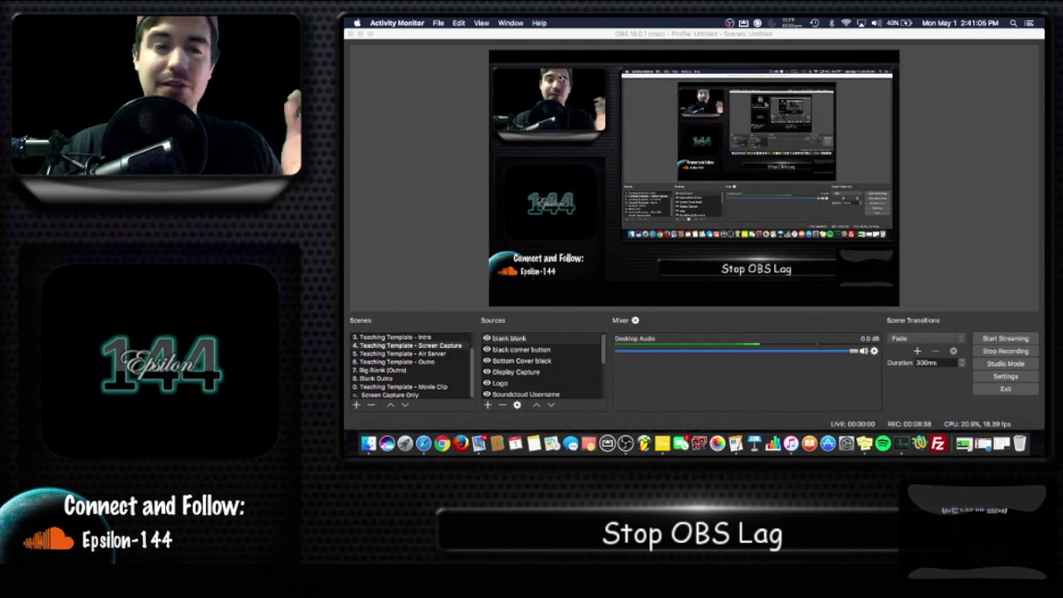
left_click(395, 363)
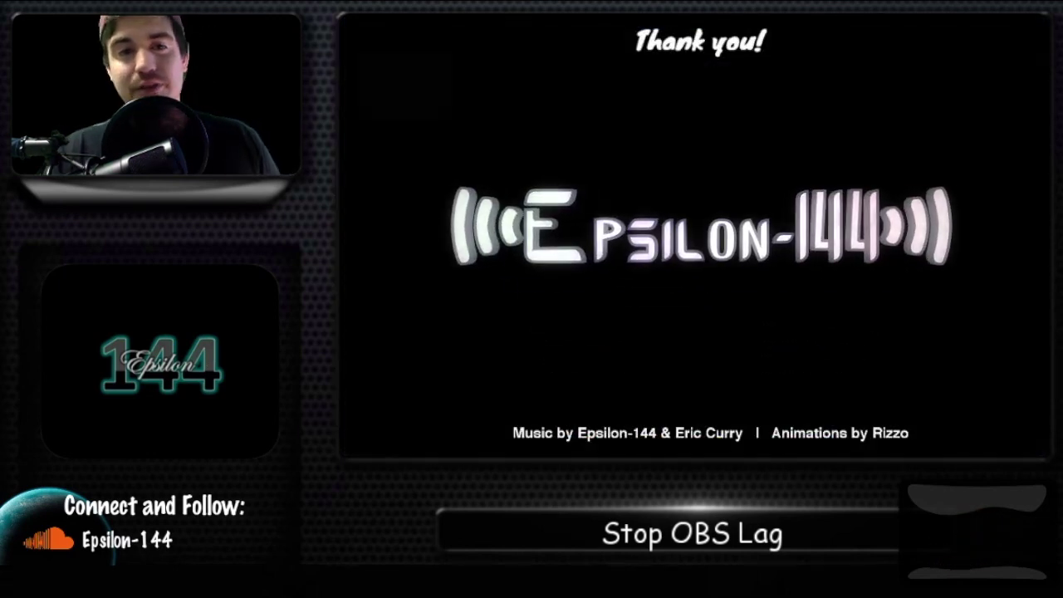